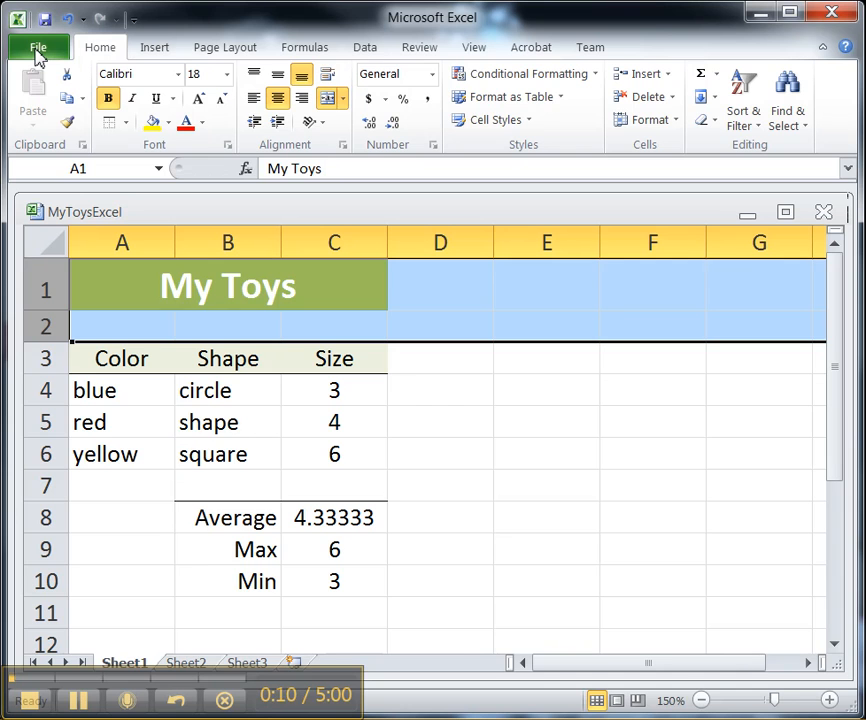
Start saving a copy of the workbook and choose the Example folder on the Desktop as its location
left_click(37, 52)
left_click(56, 108)
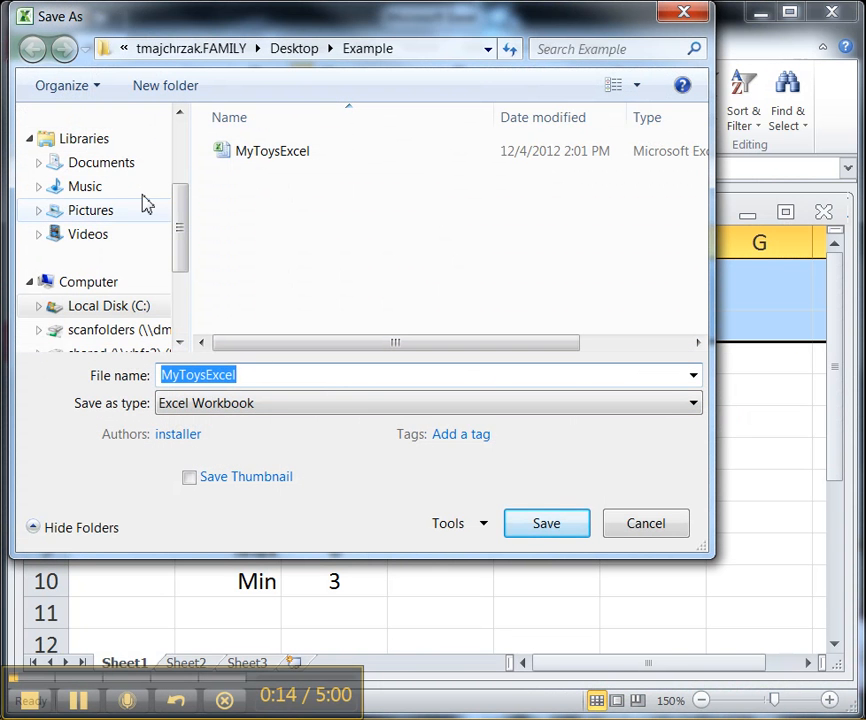
left_click_drag(178, 232, 180, 170)
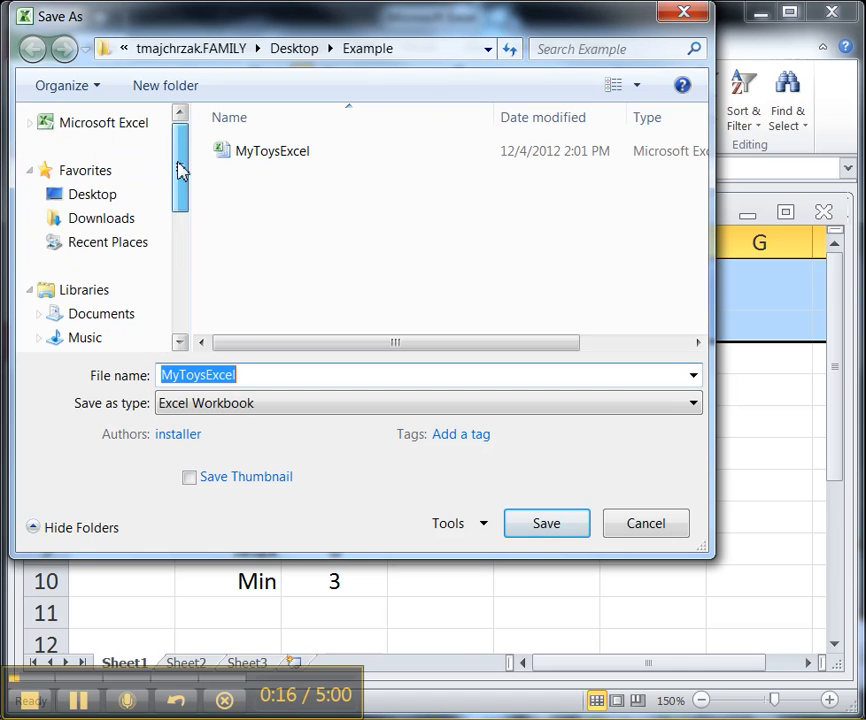
left_click(104, 197)
left_click_drag(702, 160, 704, 220)
left_click(319, 247)
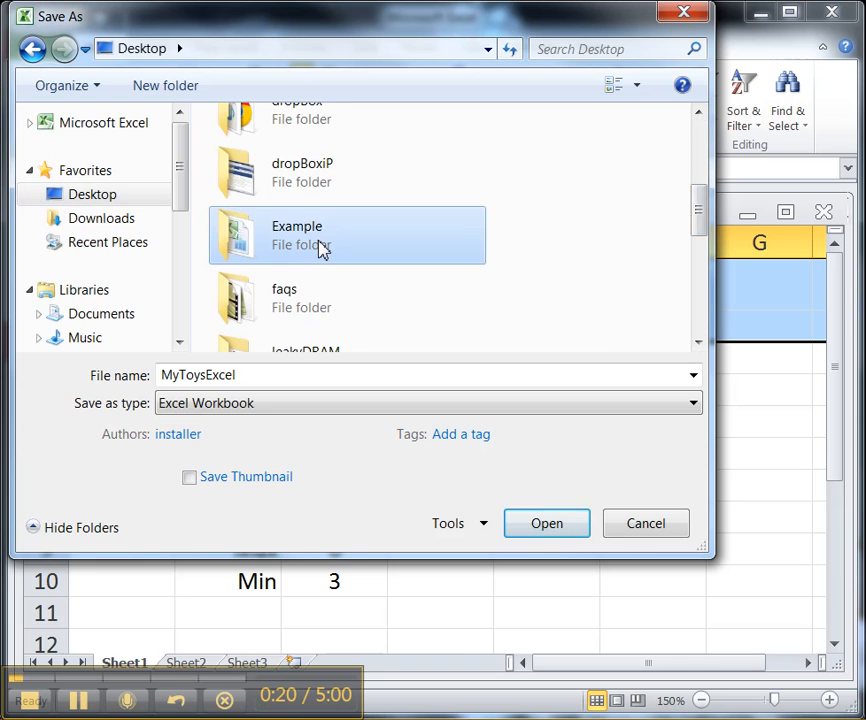
double_click(319, 247)
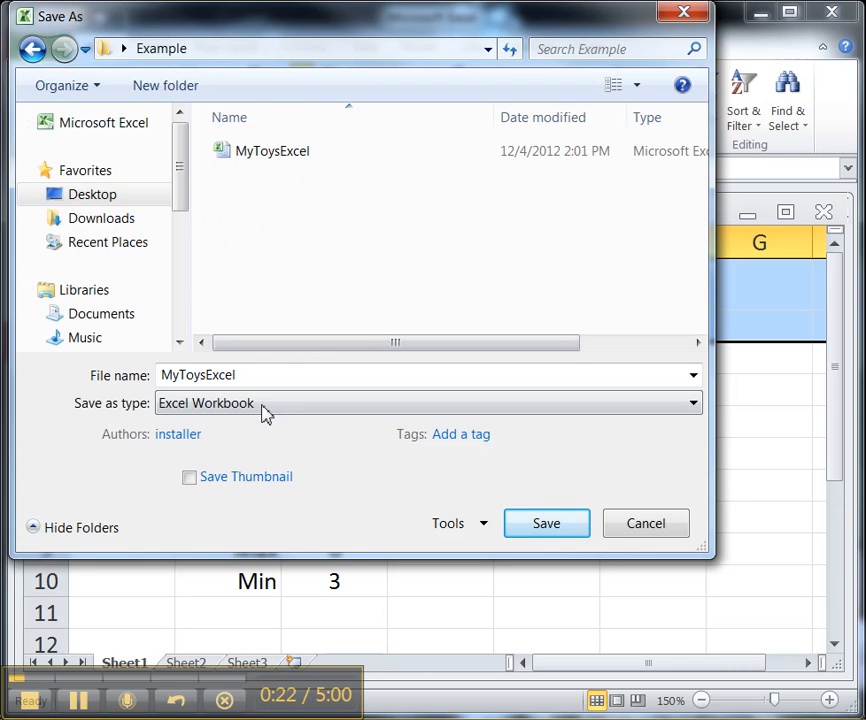
Name the workbook copy MyToysTransfer and save it as an Excel Workbook
double_click(253, 375)
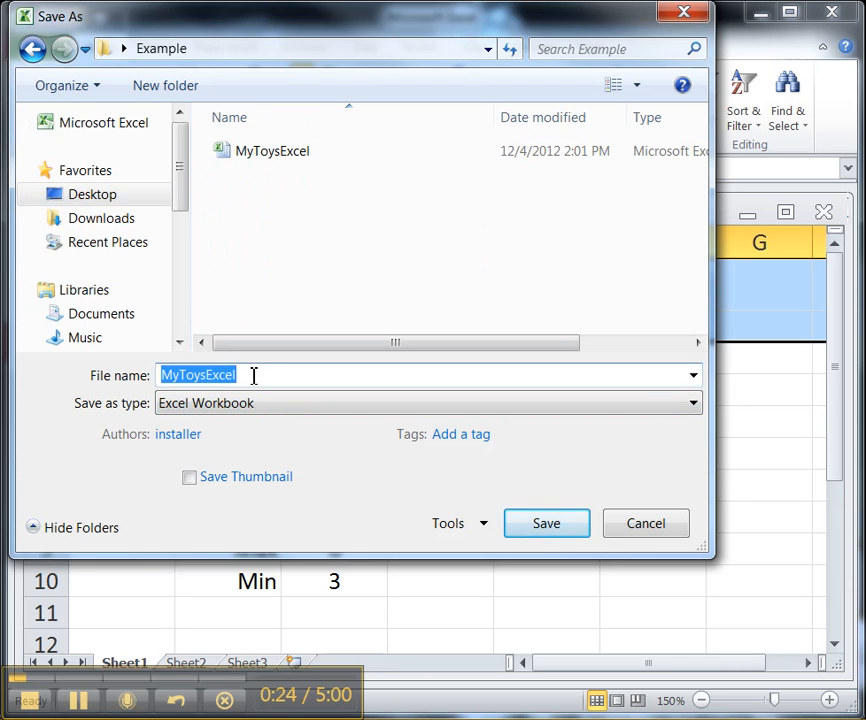
key("BackSpace")
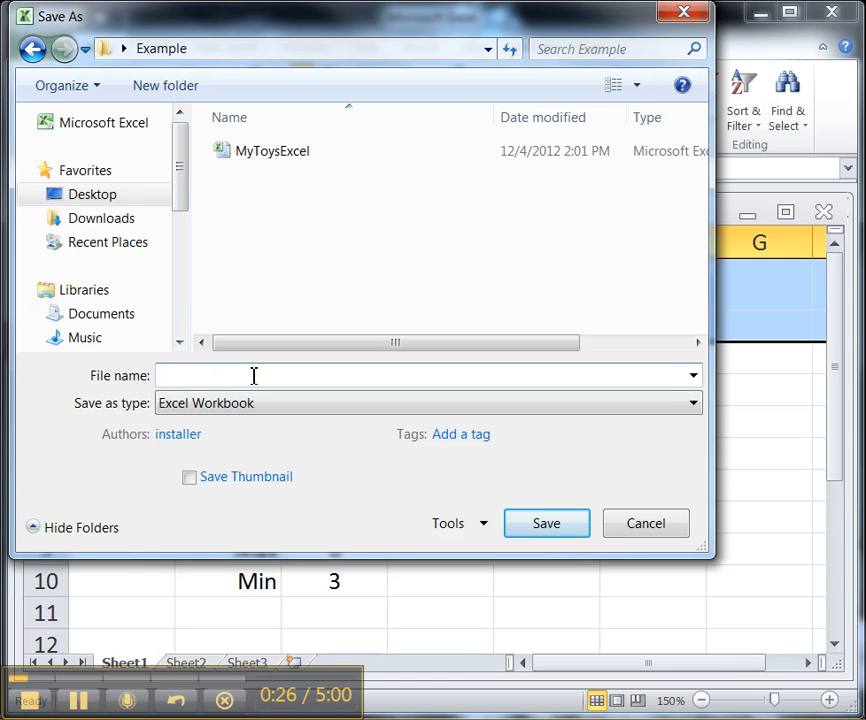
type("MyTyos")
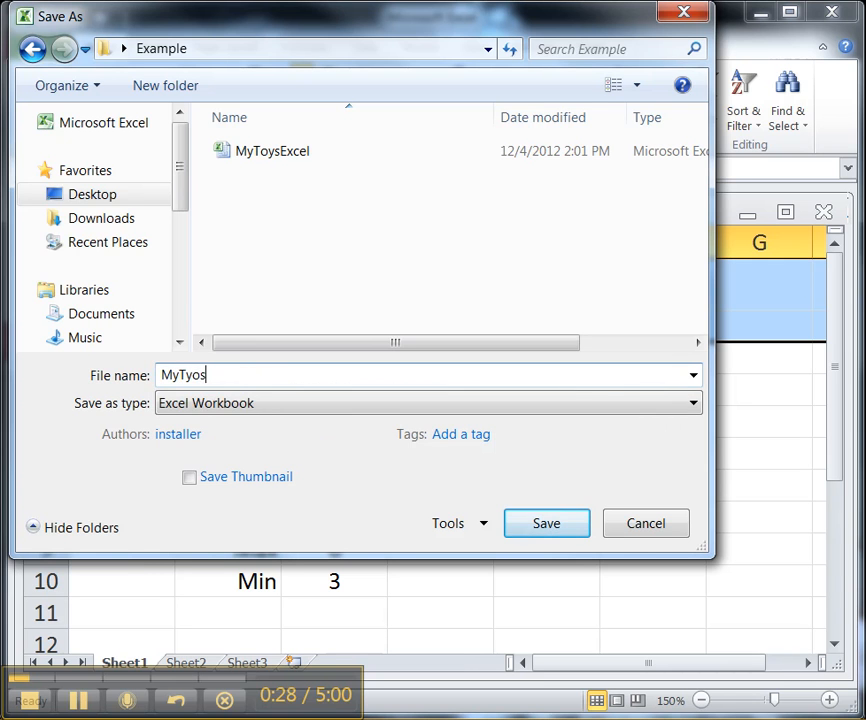
key("BackSpace")
key("BackSpace")
key("BackSpace")
type("oysTransfer")
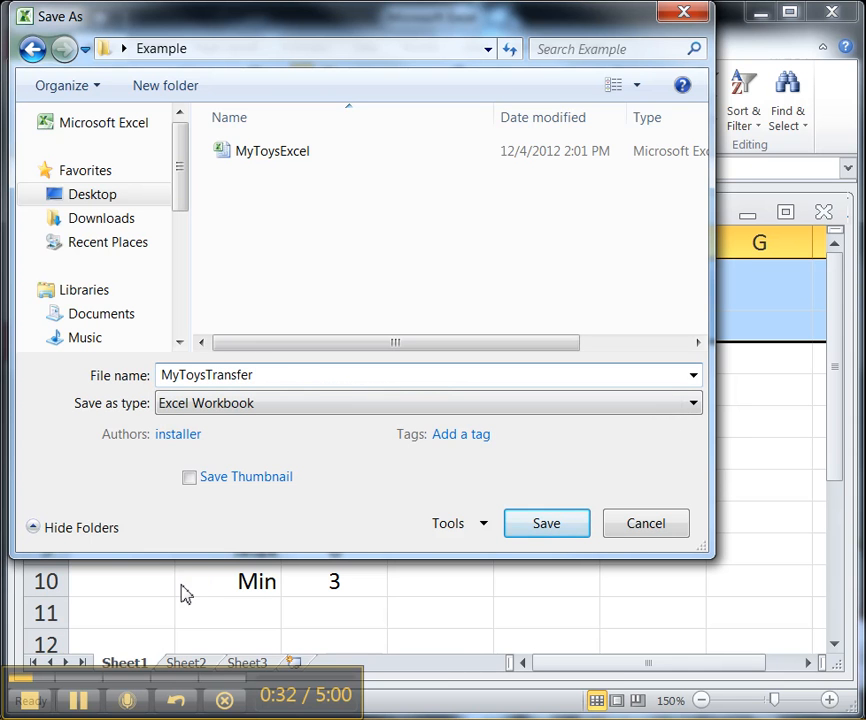
left_click(553, 533)
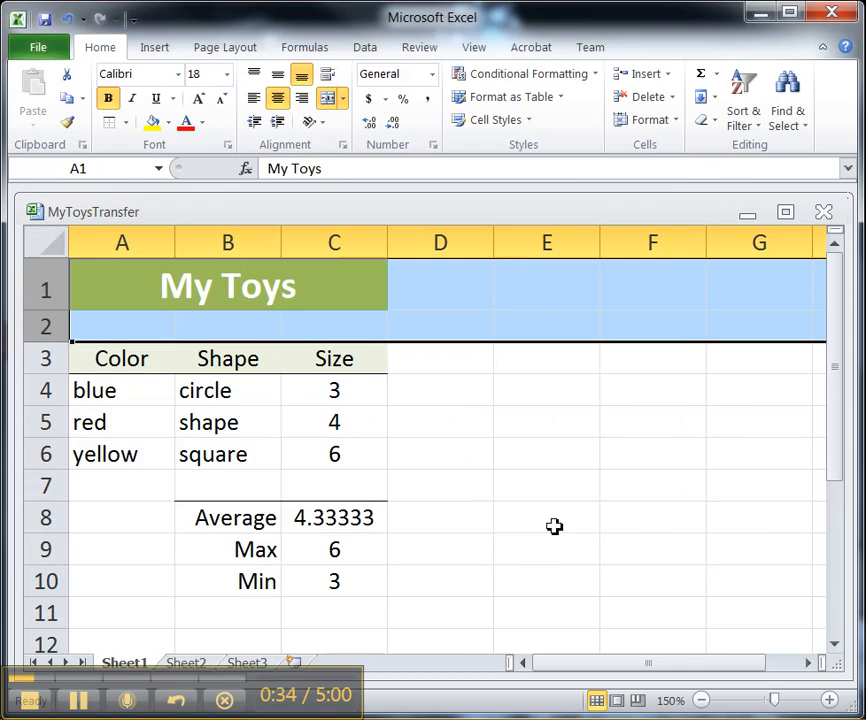
Delete rows 1 and 2, which hold the My Toys title and the blank row under it
left_click(135, 451)
left_click(50, 287)
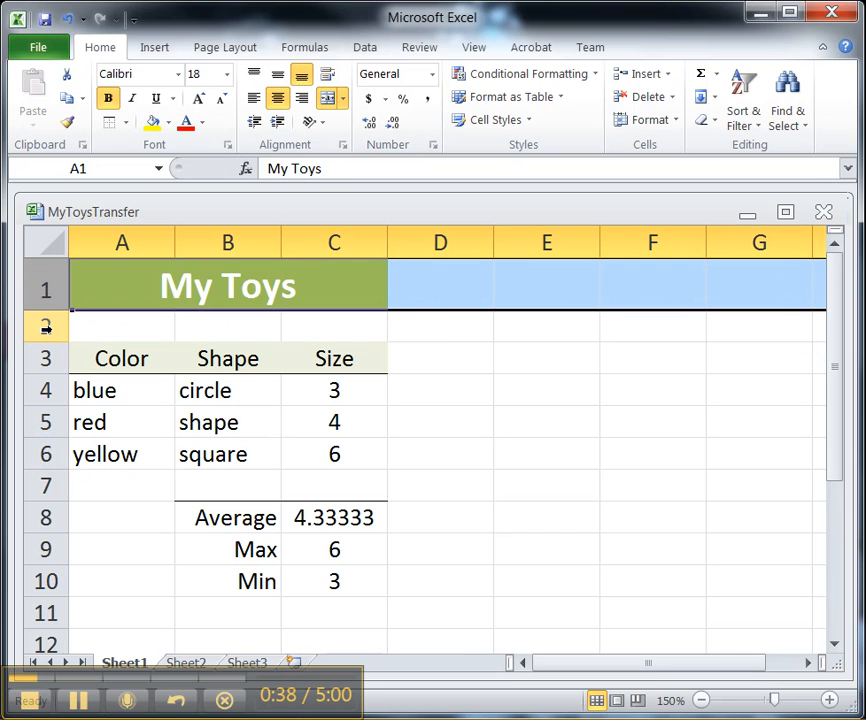
left_click_drag(45, 328, 44, 330)
left_click(643, 97)
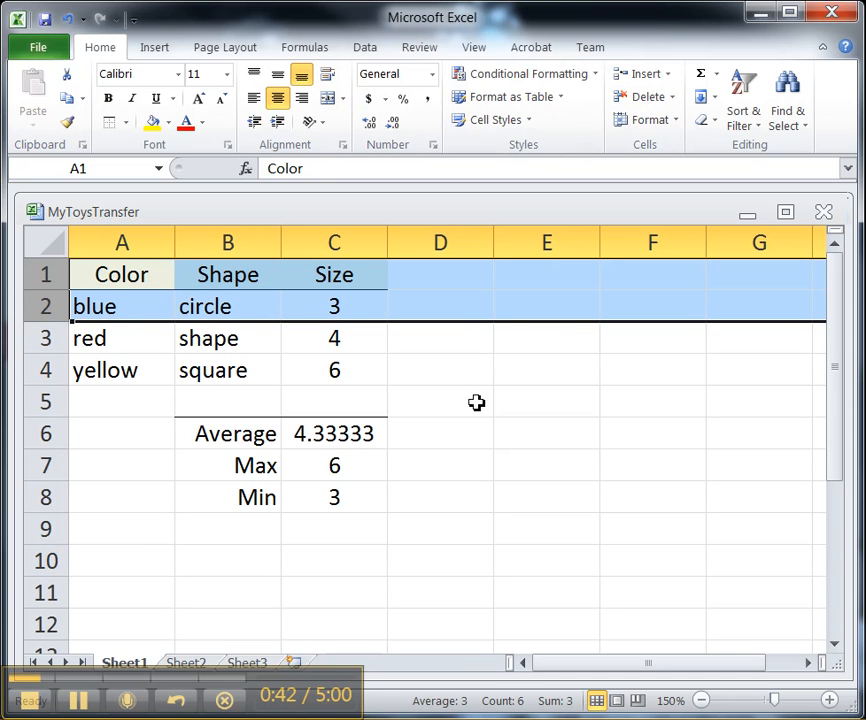
Delete rows 5 to 8, covering the blank row and the Average, Max and Min summary rows
left_click(50, 401)
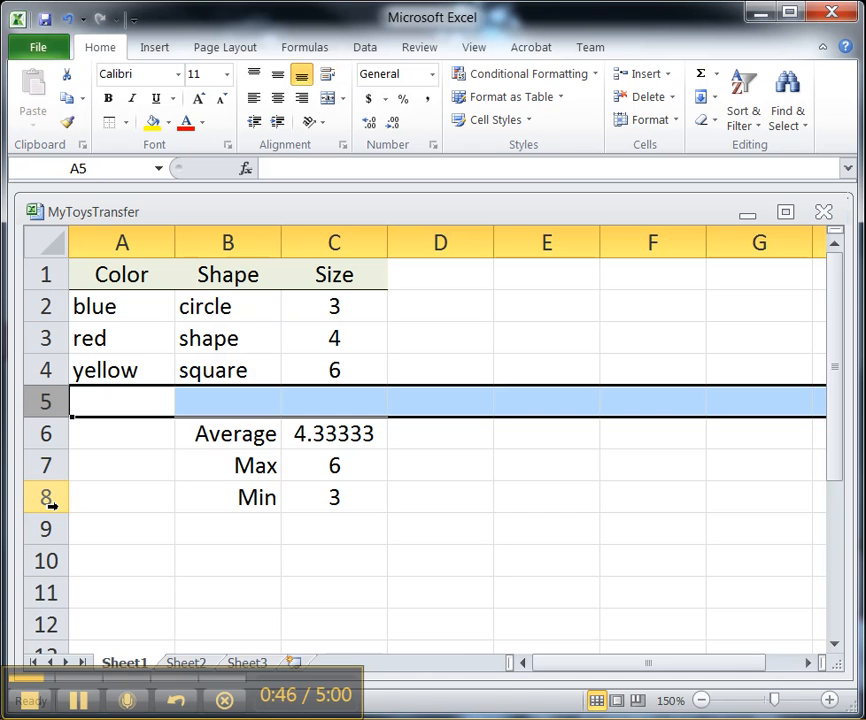
left_click_drag(47, 506, 49, 501)
left_click(643, 98)
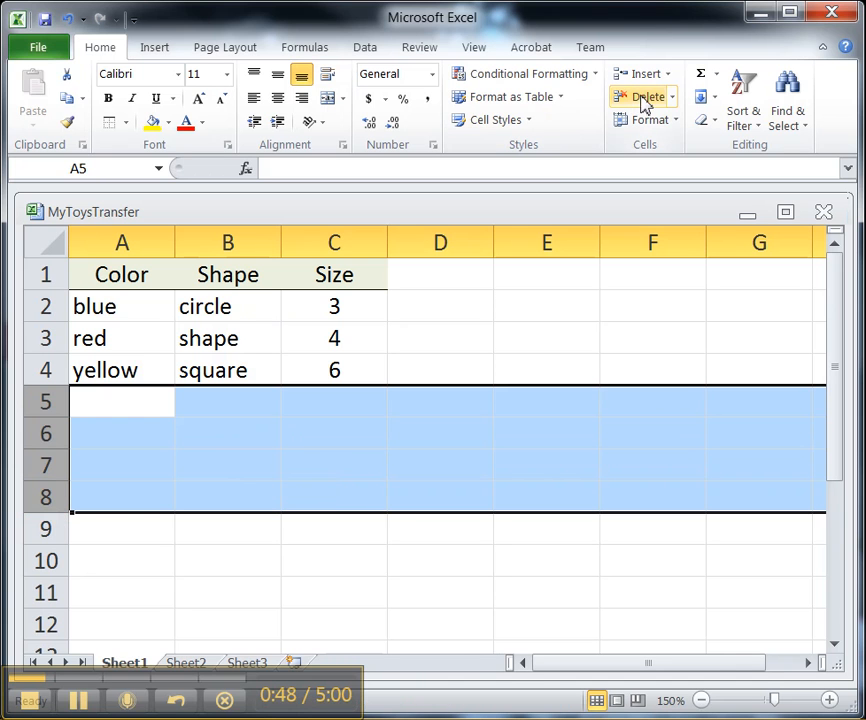
left_click(546, 370)
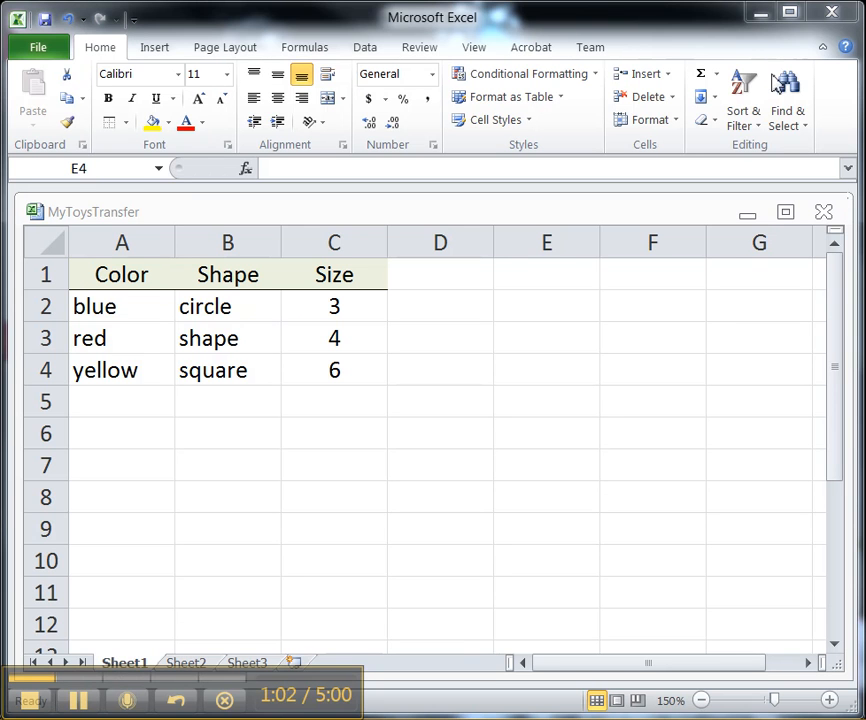
Switch to Microsoft Access and set the new blank database's file name to MyToysAccess
left_click(766, 17)
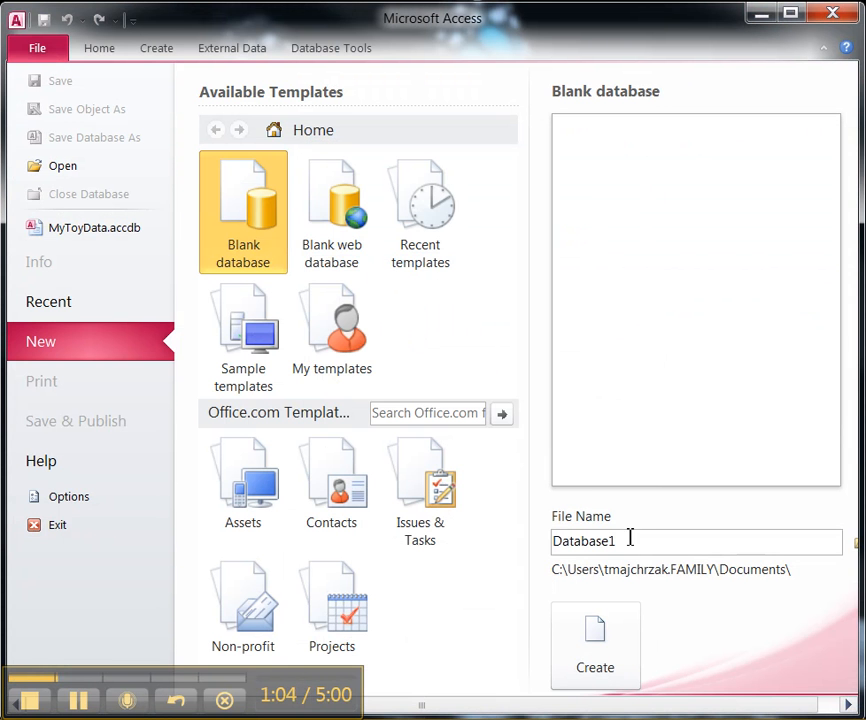
left_click_drag(549, 540, 692, 541)
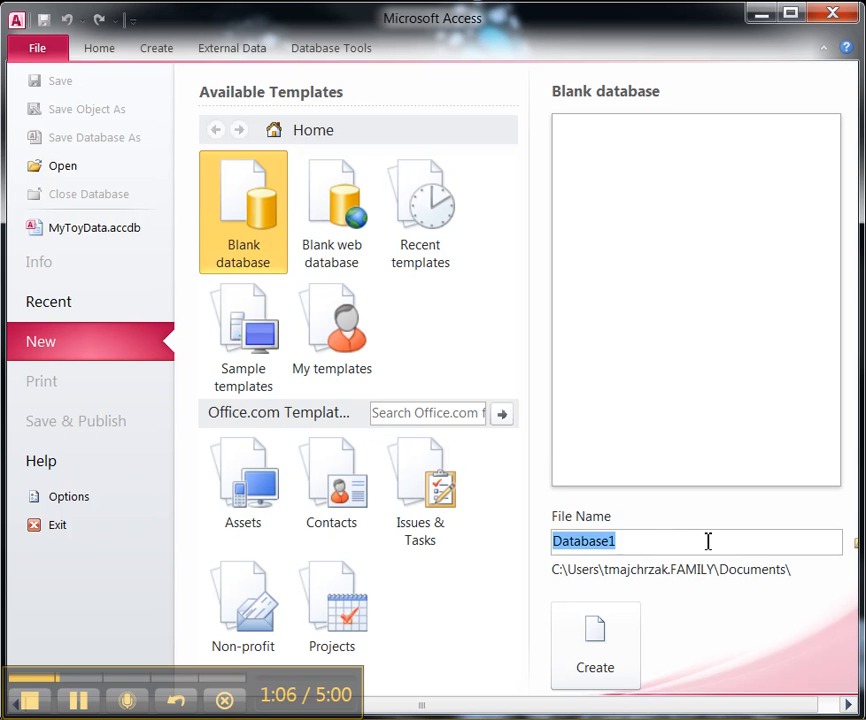
type("MyToysAccess")
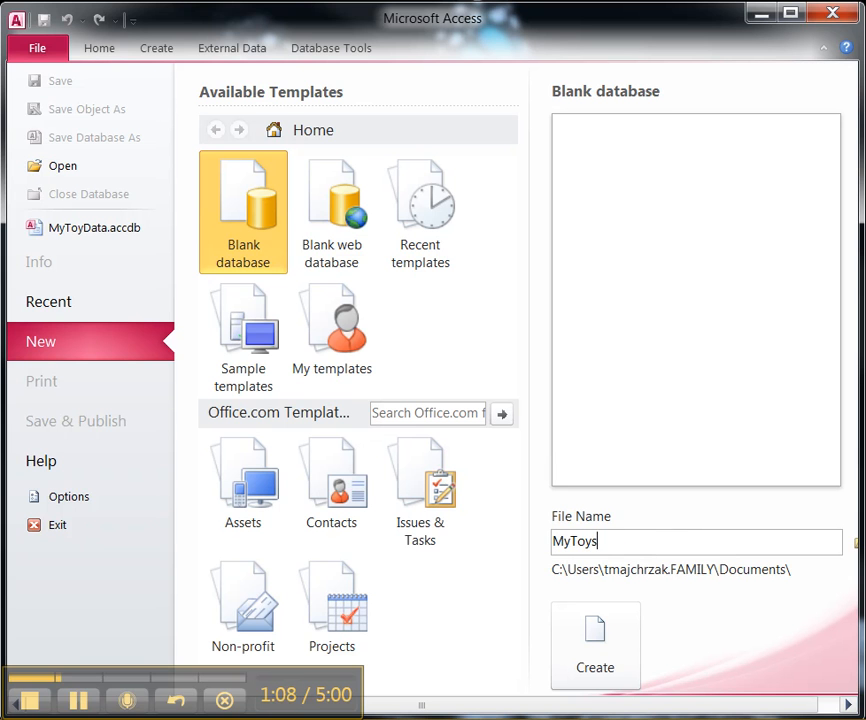
Set the database location to the Example folder on the Desktop and create the blank database
left_click(855, 548)
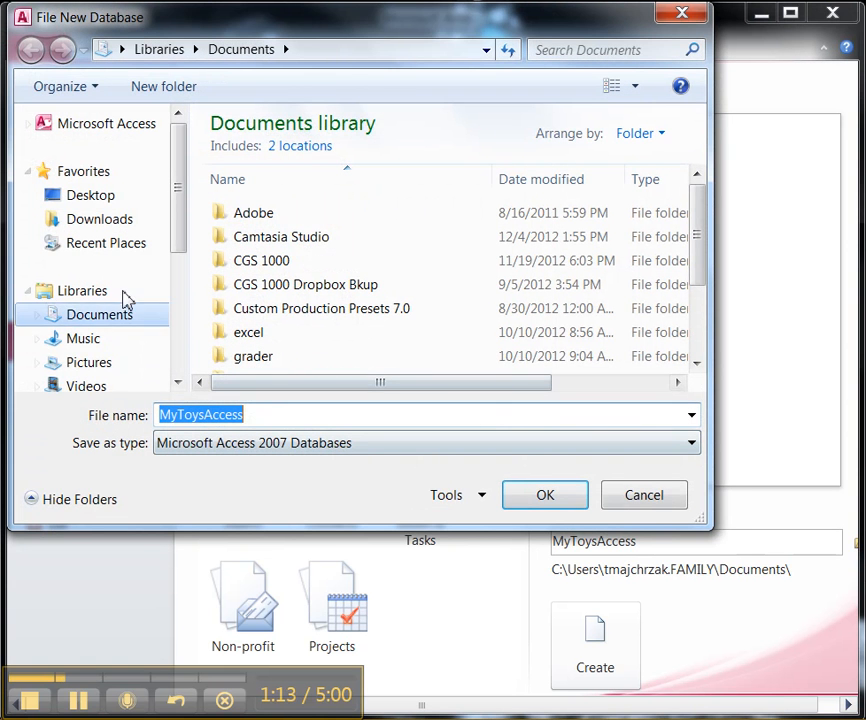
left_click(97, 200)
left_click_drag(690, 205, 690, 284)
left_click(284, 259)
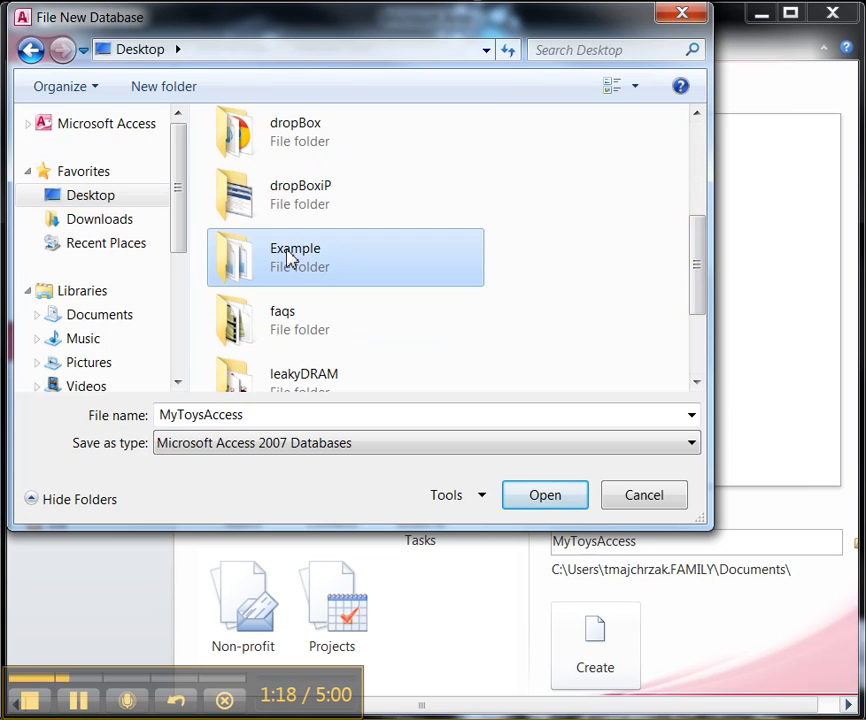
double_click(286, 258)
left_click(522, 497)
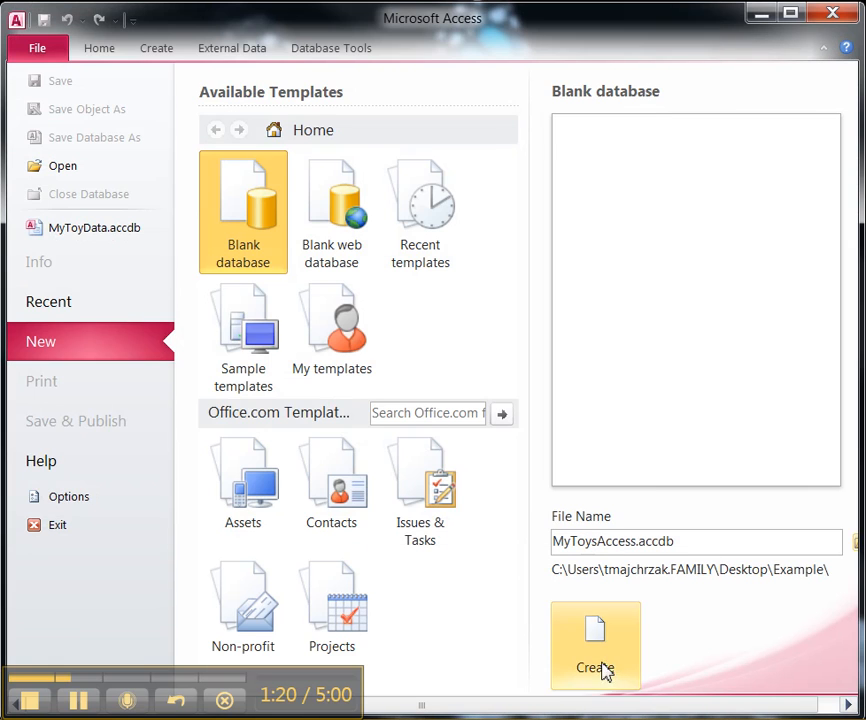
left_click(595, 635)
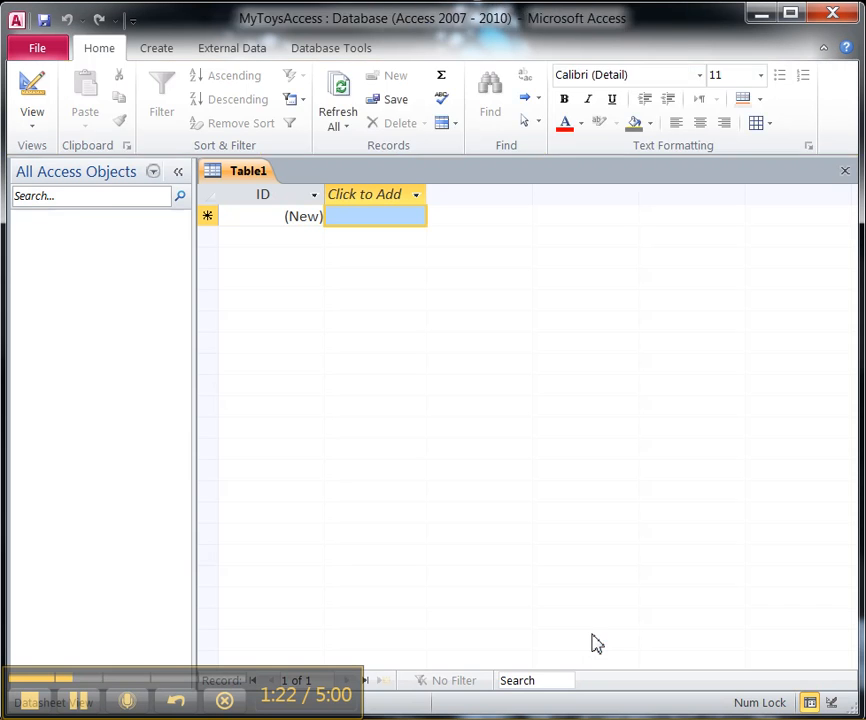
Start an Excel import into a new table, using MyToysTransfer.xlsx from the Desktop's Example folder as the source
left_click(218, 49)
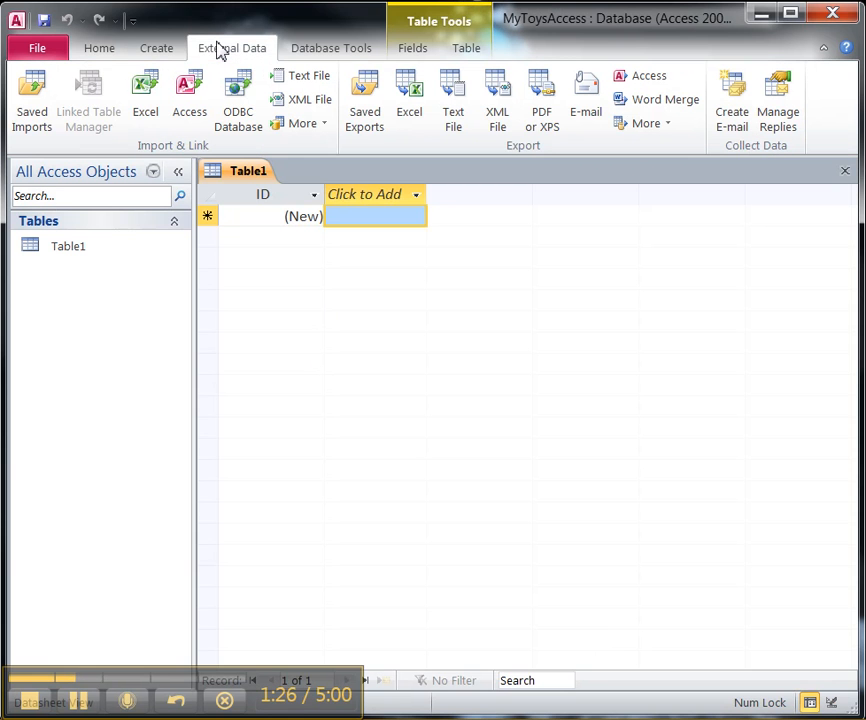
left_click(147, 92)
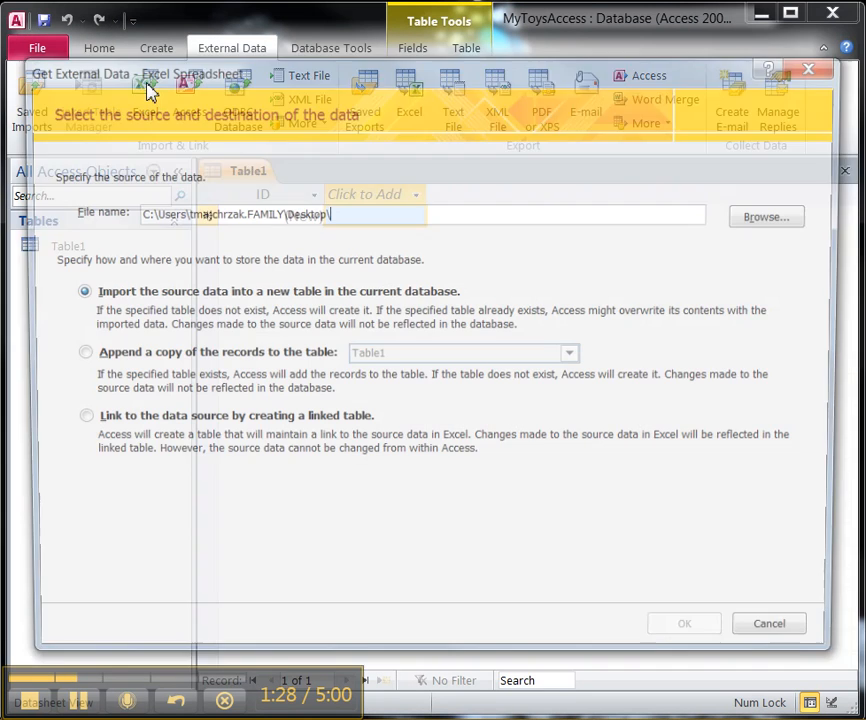
left_click(757, 222)
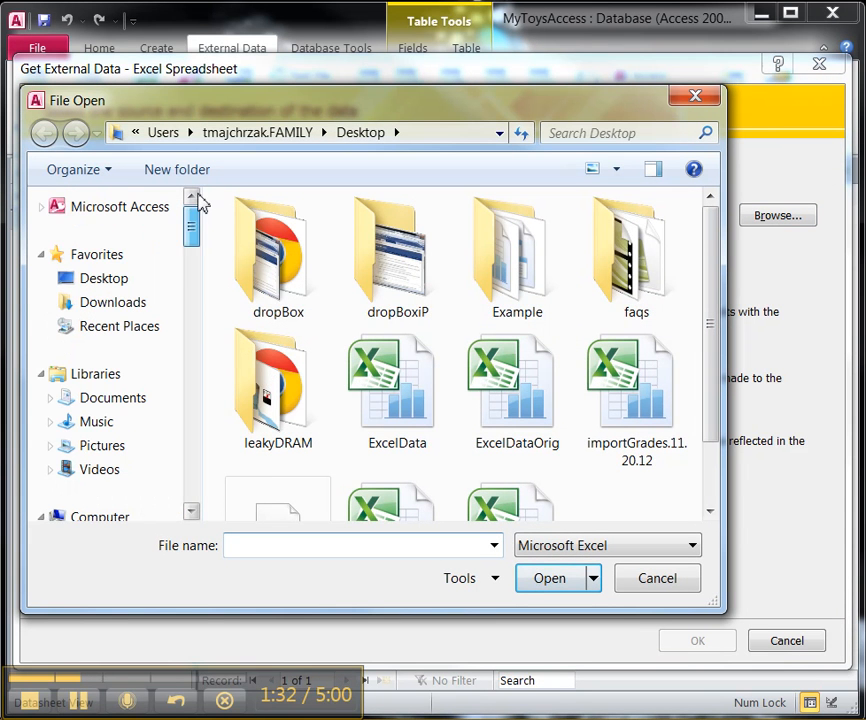
left_click(114, 283)
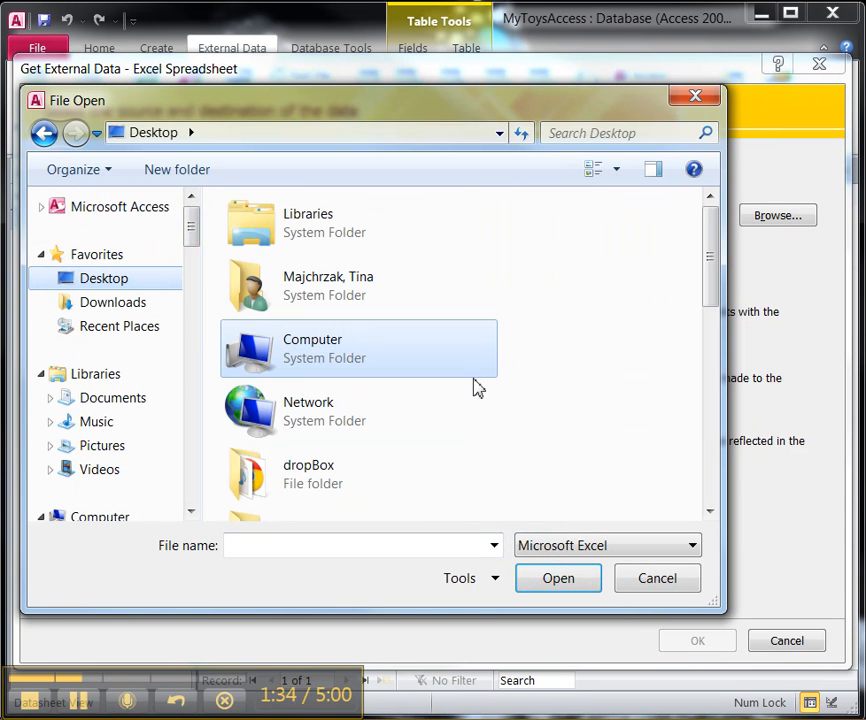
left_click_drag(710, 292, 722, 358)
double_click(338, 383)
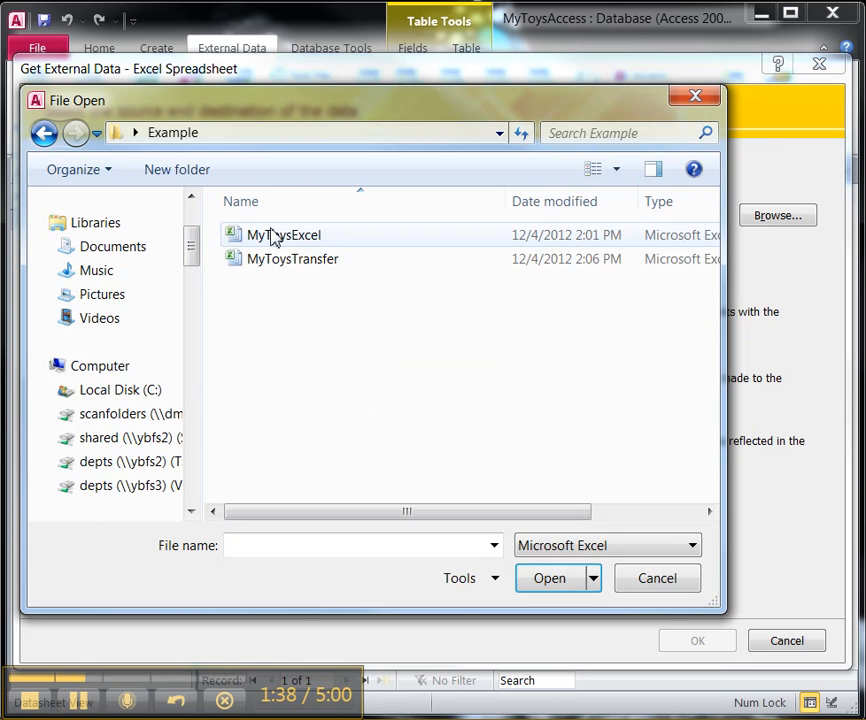
double_click(312, 262)
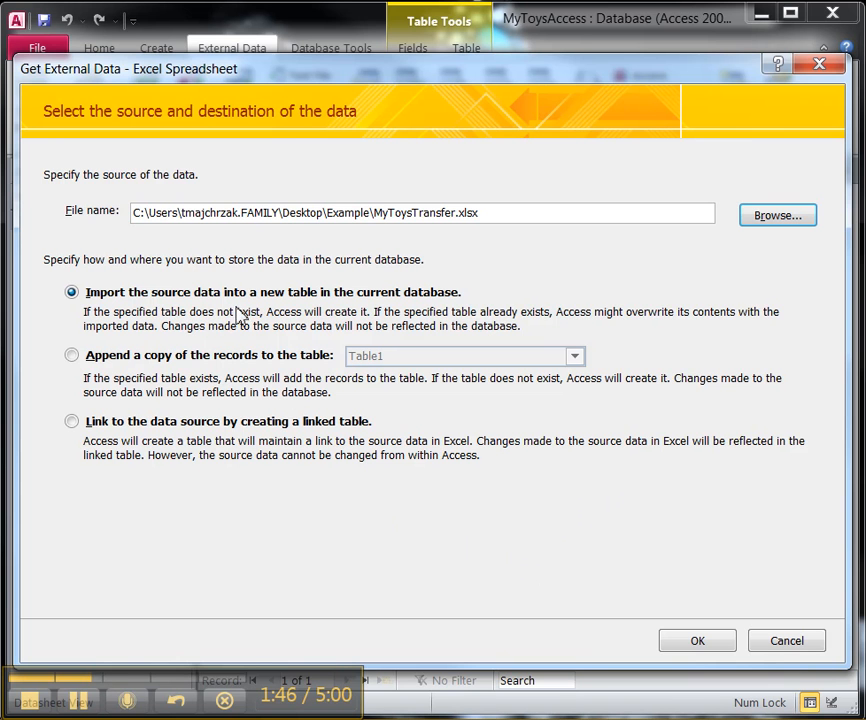
left_click(723, 652)
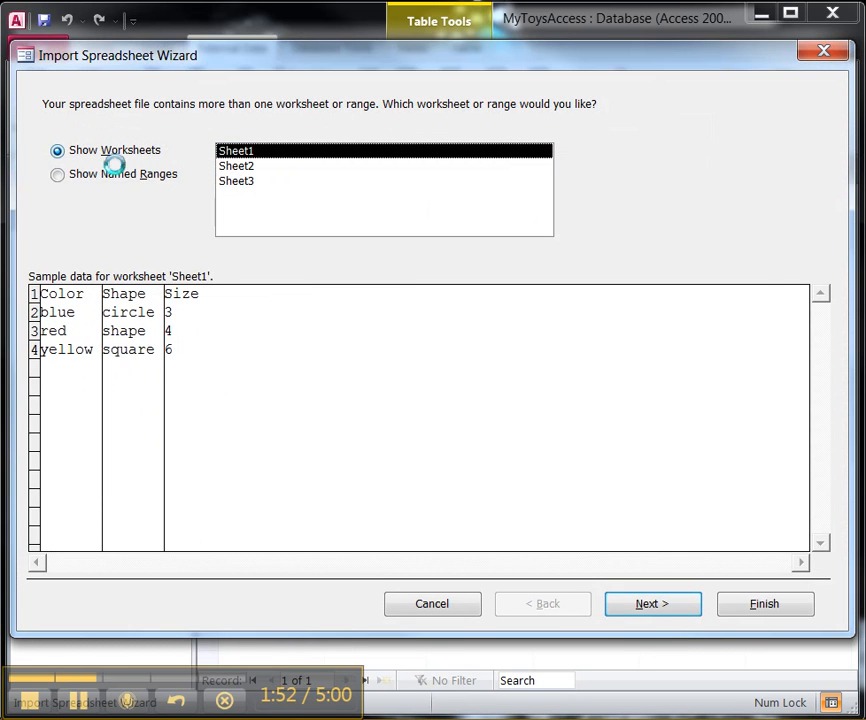
Accept Sheet1 as the worksheet to import and use its first row as column headings
left_click(683, 617)
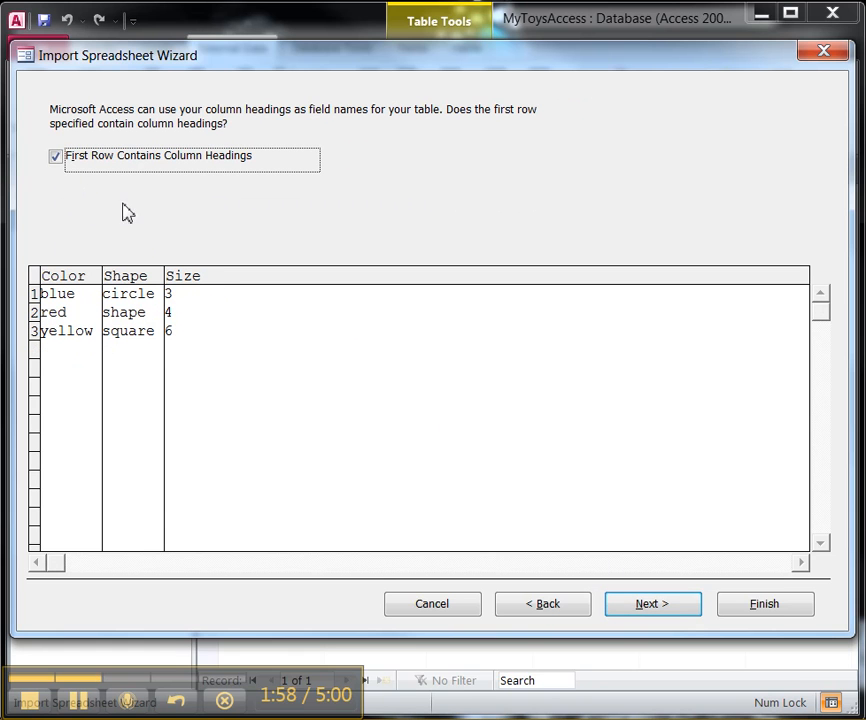
left_click(55, 160)
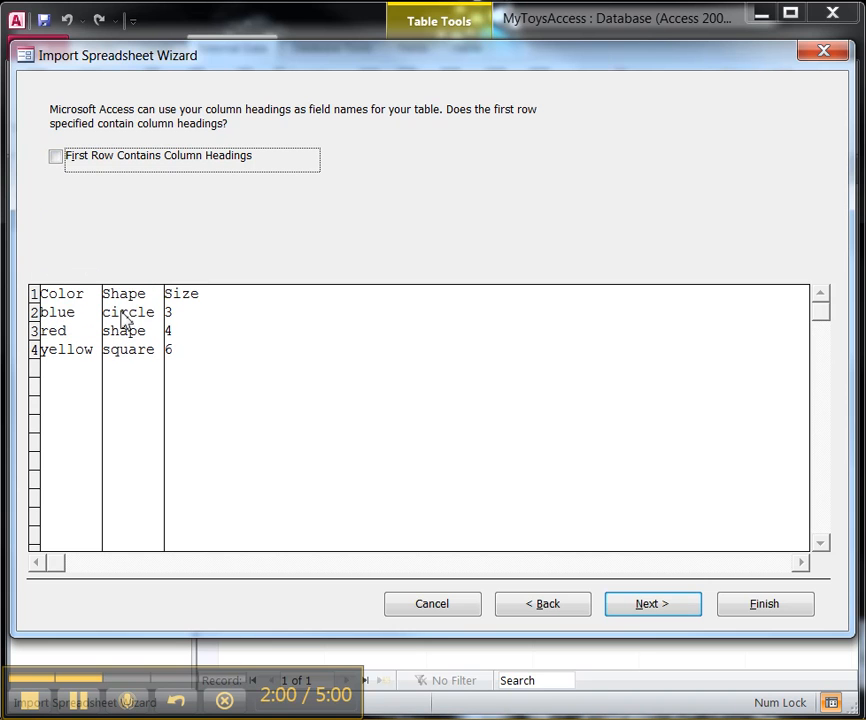
left_click(58, 165)
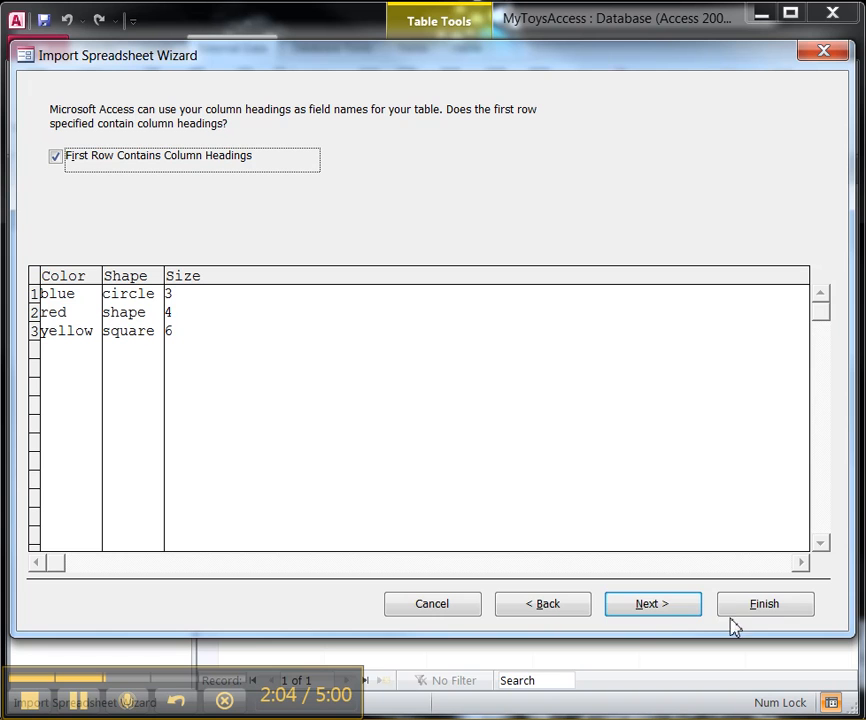
left_click(667, 606)
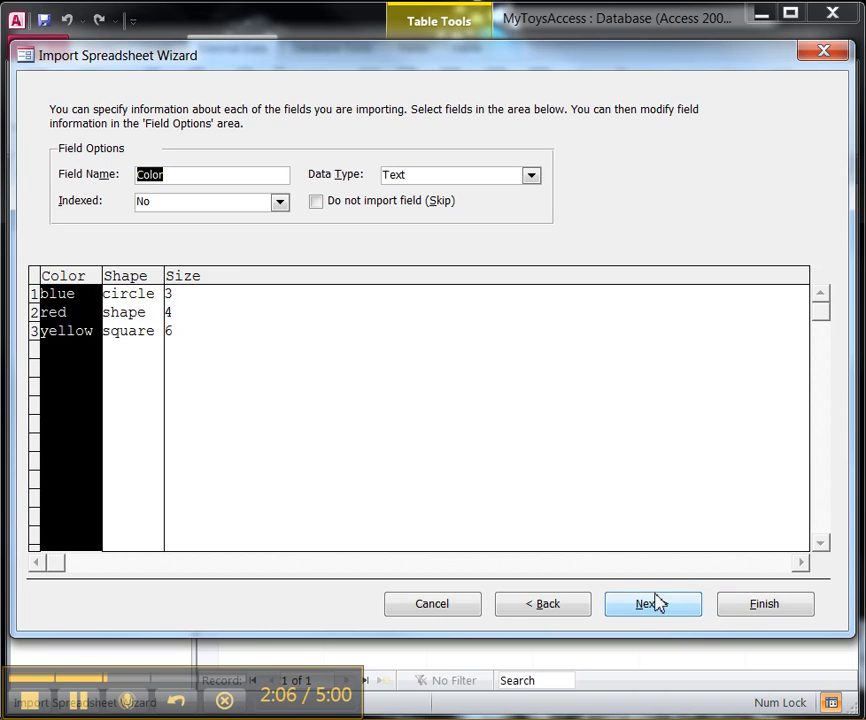
Set the data type of the Size field to Integer in the import's field options
left_click(145, 277)
left_click(190, 279)
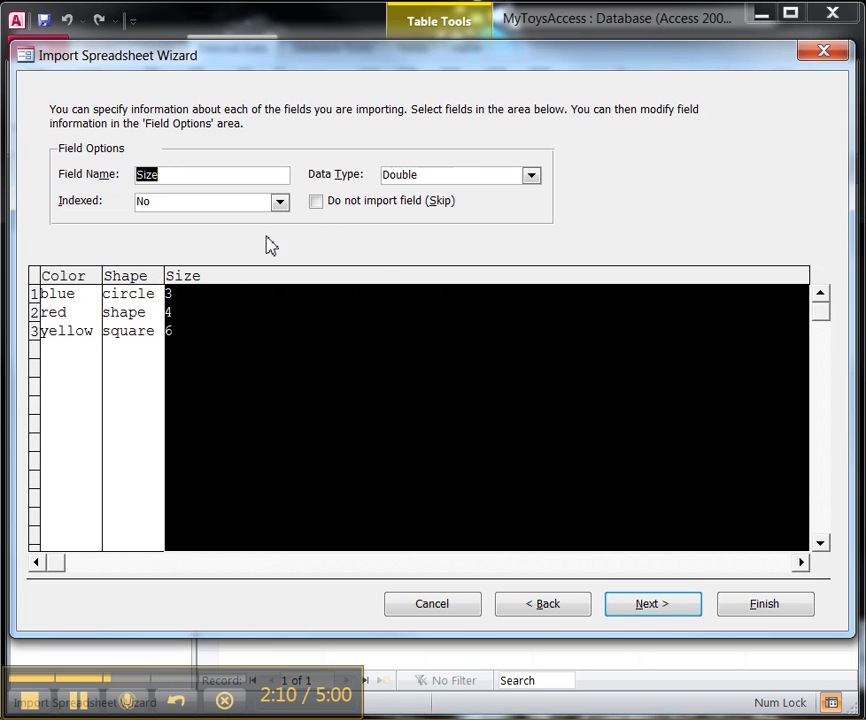
left_click(531, 176)
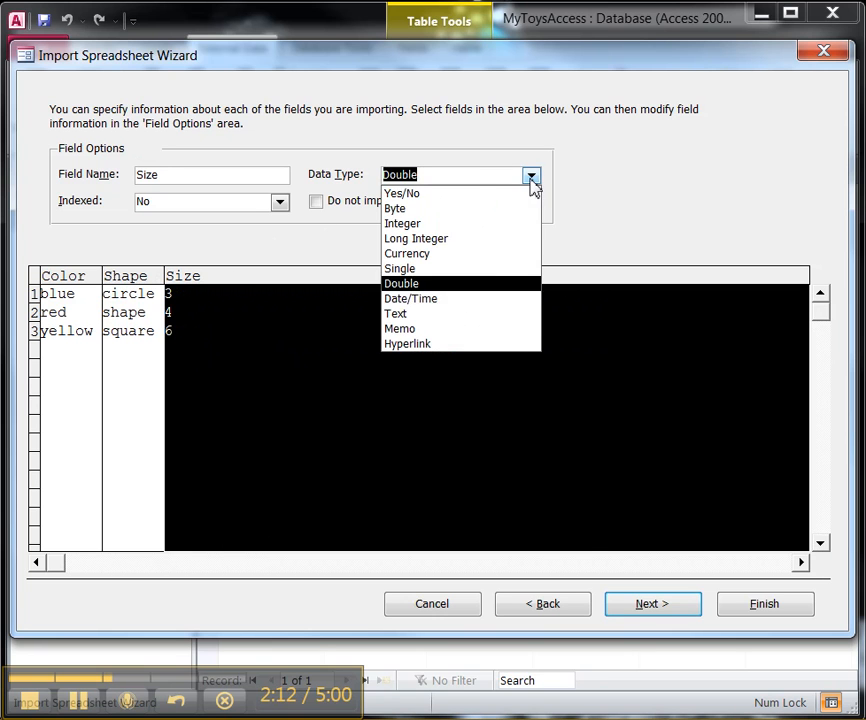
left_click(410, 224)
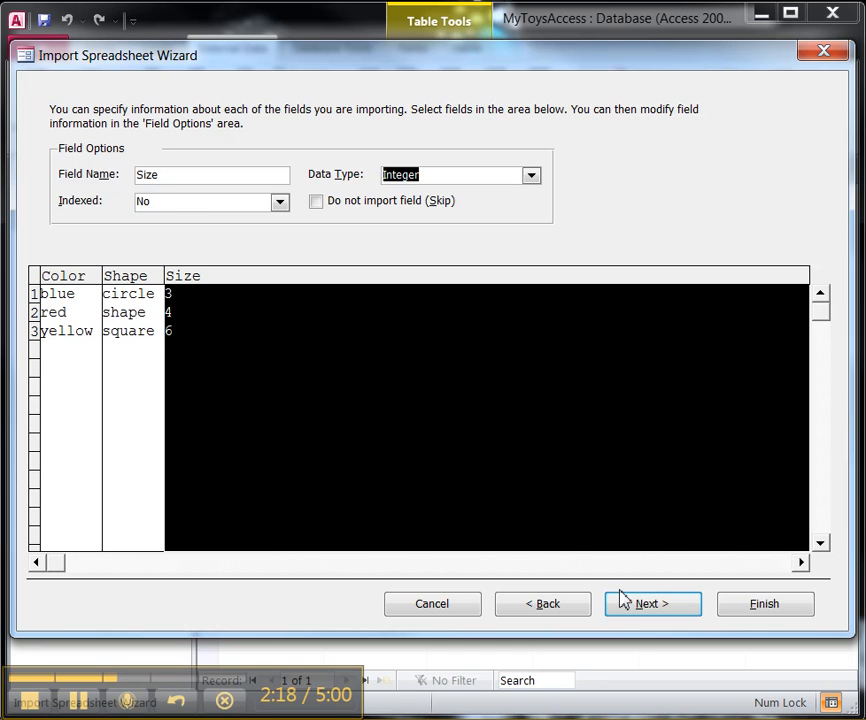
Let Access add the primary key, name the destination table MyToys, and finish the import without saving the import steps
left_click(658, 608)
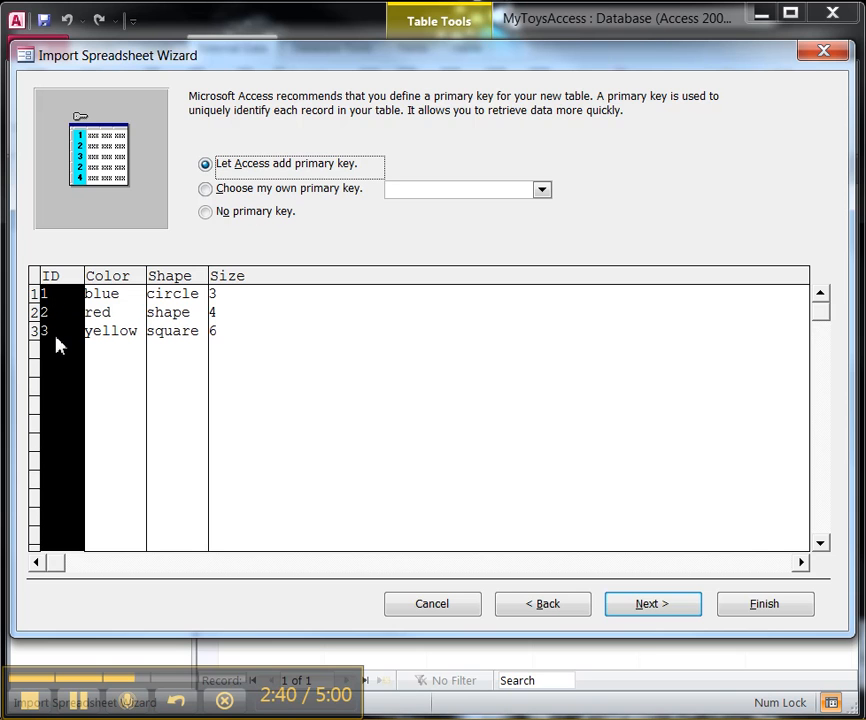
left_click(667, 607)
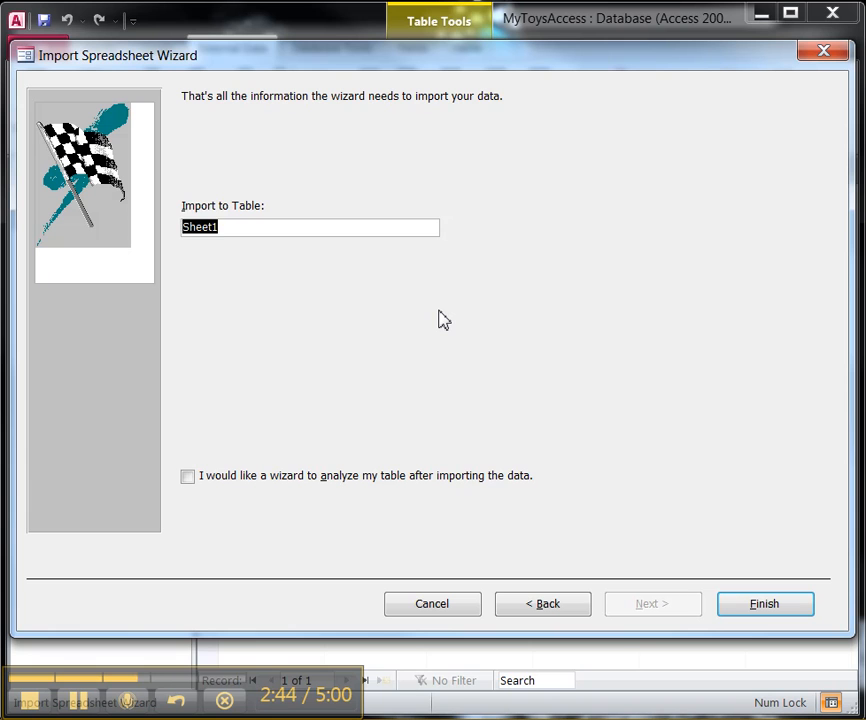
type("MyToys")
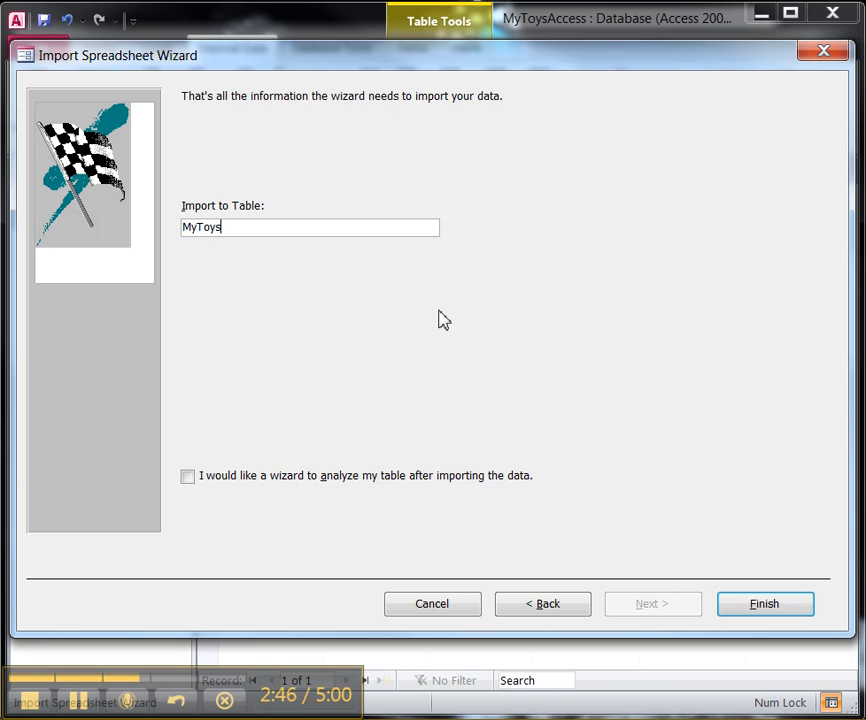
left_click(785, 606)
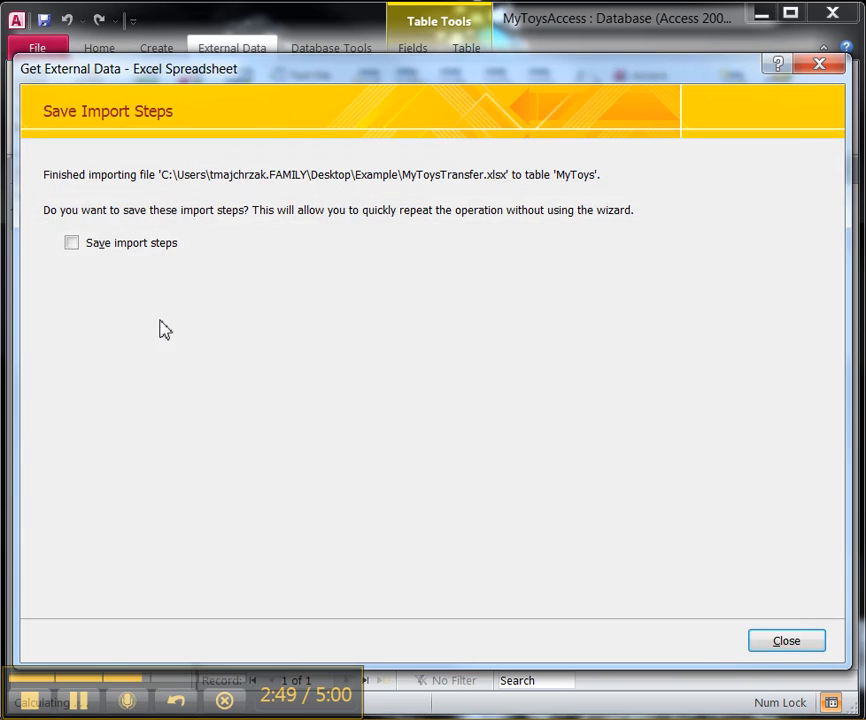
left_click(782, 645)
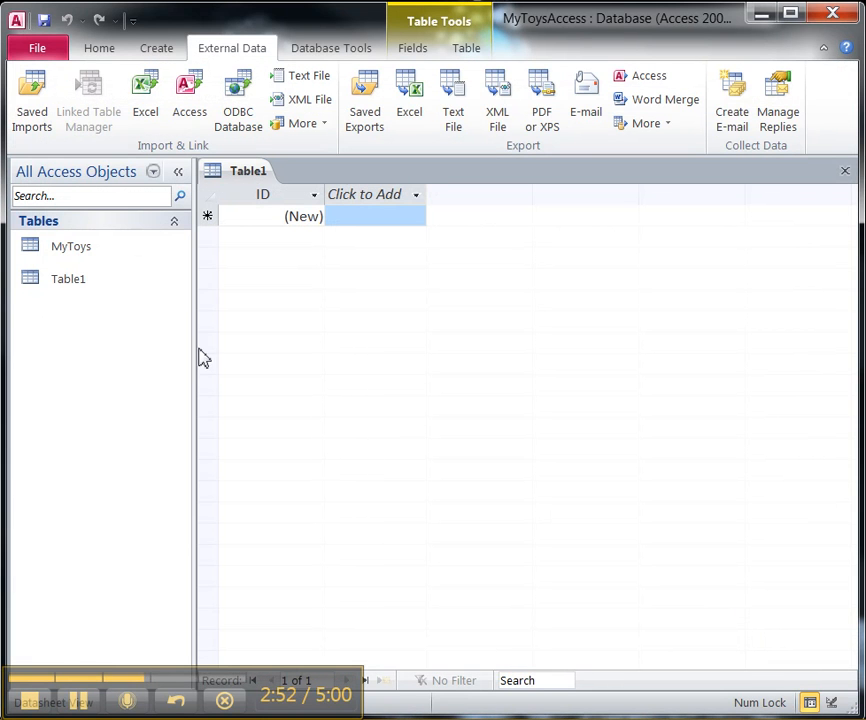
Open the MyToys table and check its field definitions in Design View, returning to Datasheet View
double_click(80, 252)
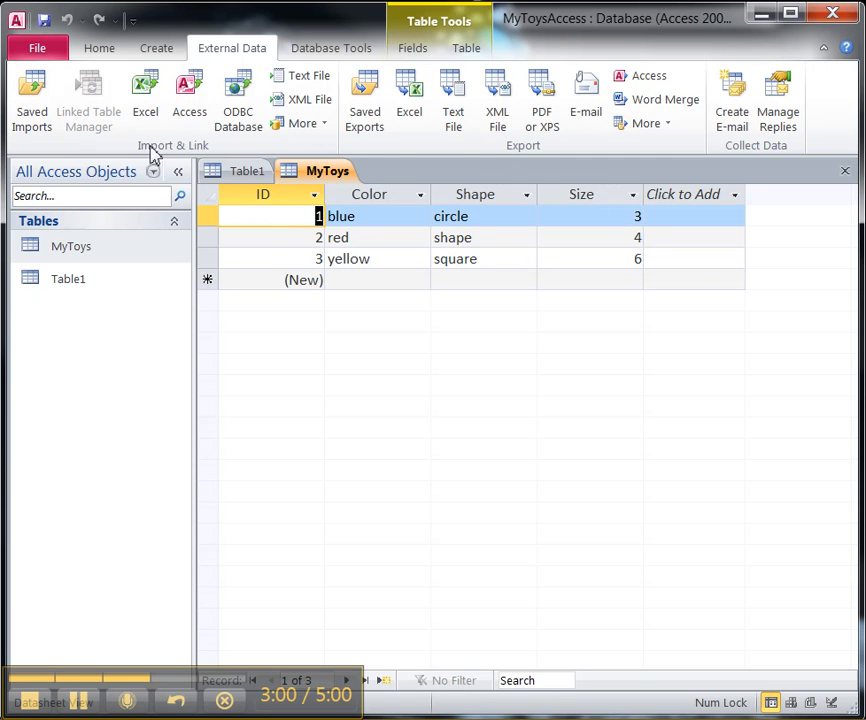
left_click(105, 57)
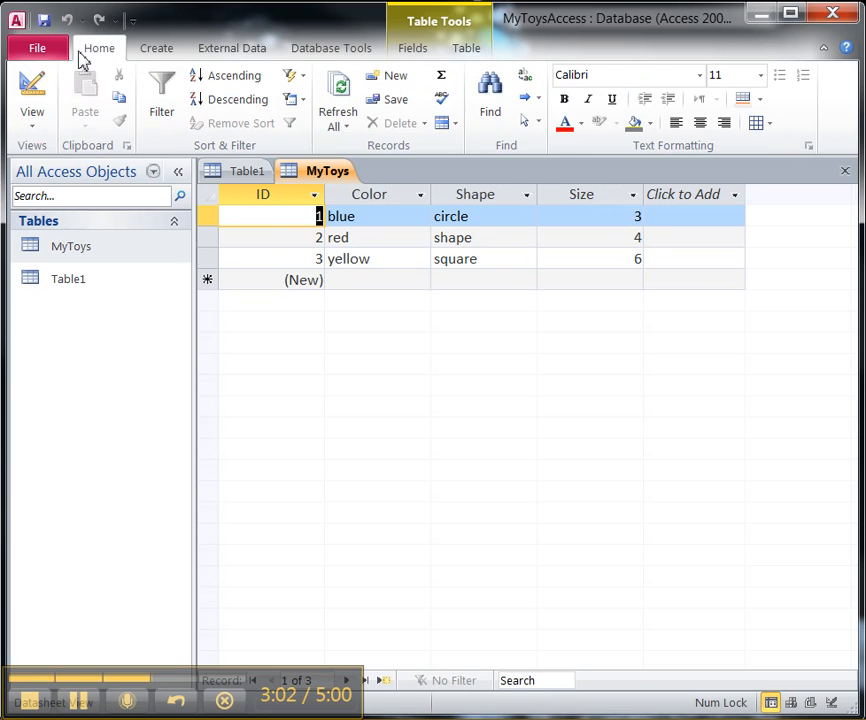
left_click(33, 85)
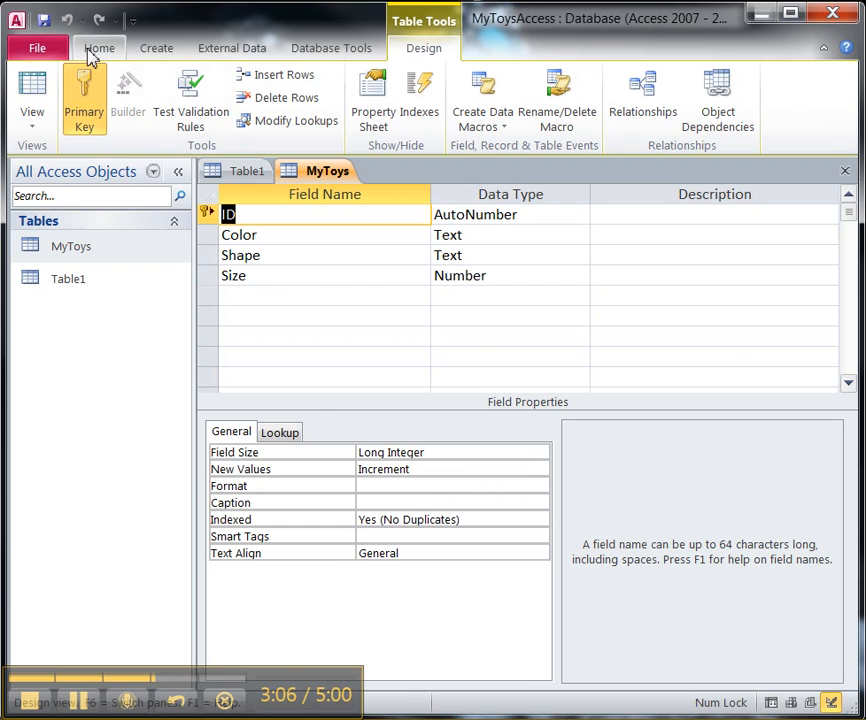
left_click(32, 88)
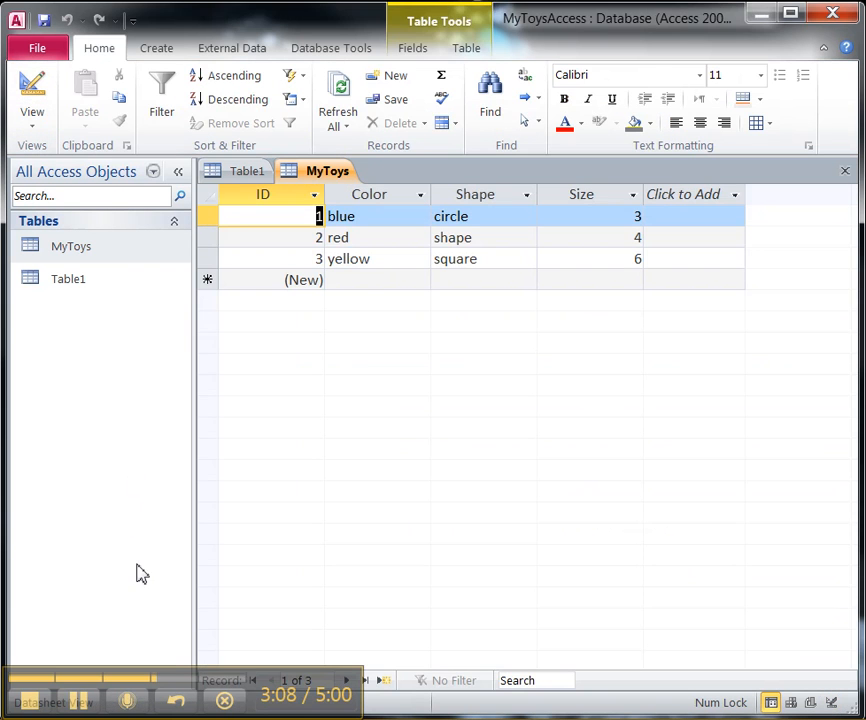